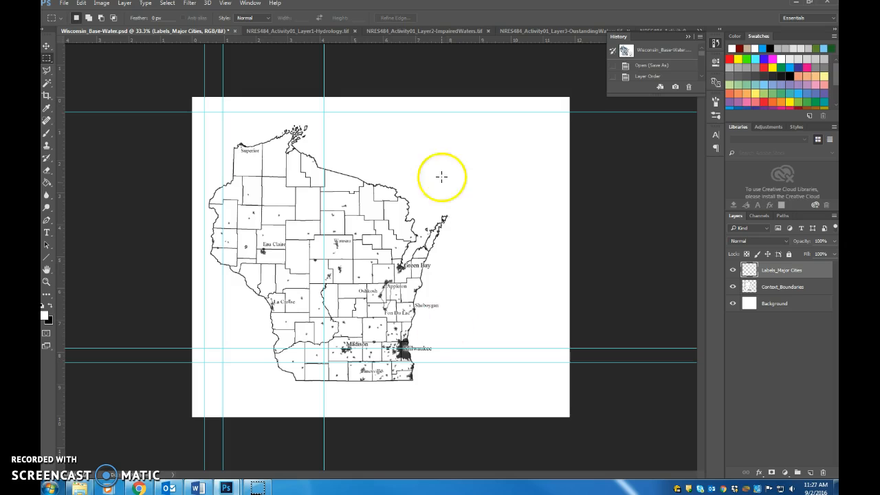
Copy the entire Layer2-ImpairedWaters map and paste it into the Layer1-Hydrology document as a new layer.
click(337, 30)
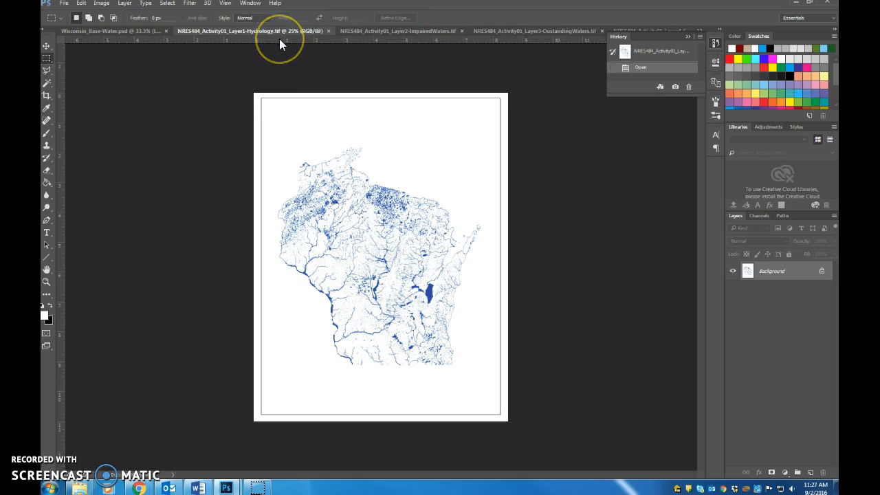
click(389, 31)
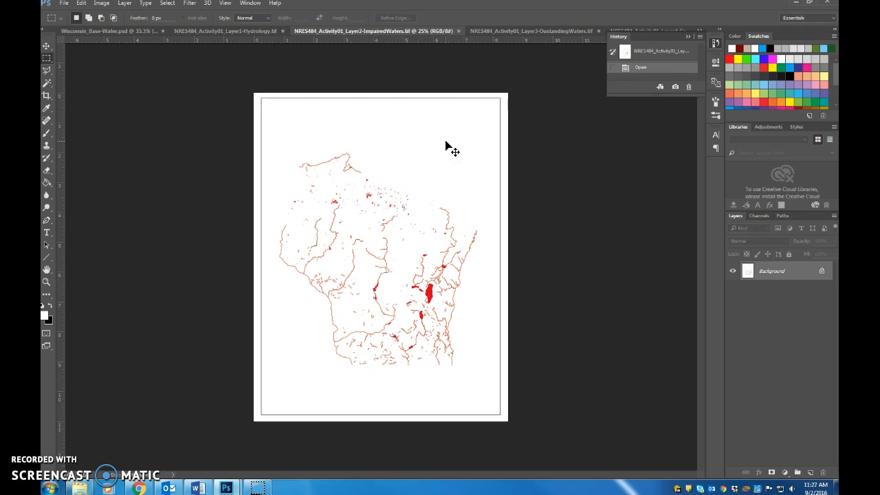
key(ctrl+a)
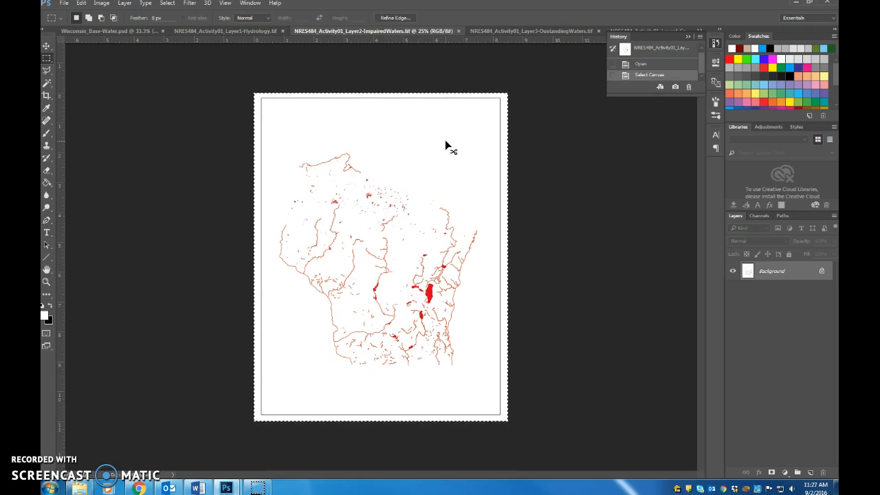
click(220, 31)
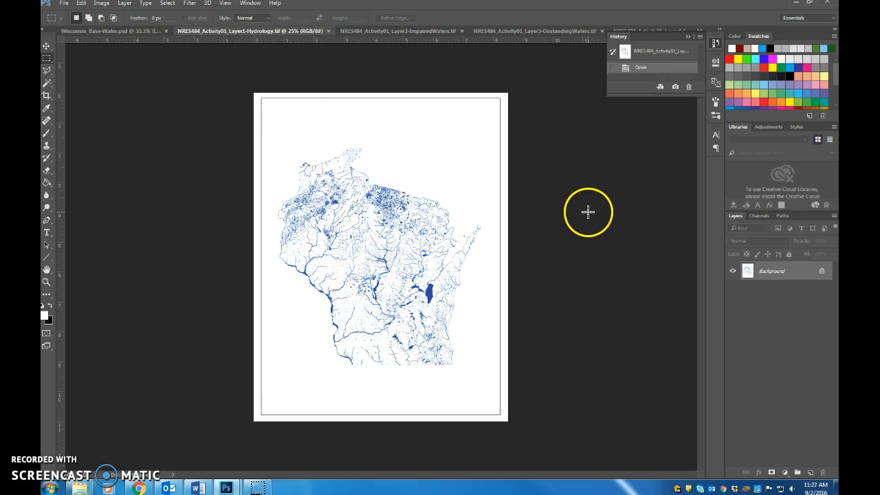
key(ctrl+v)
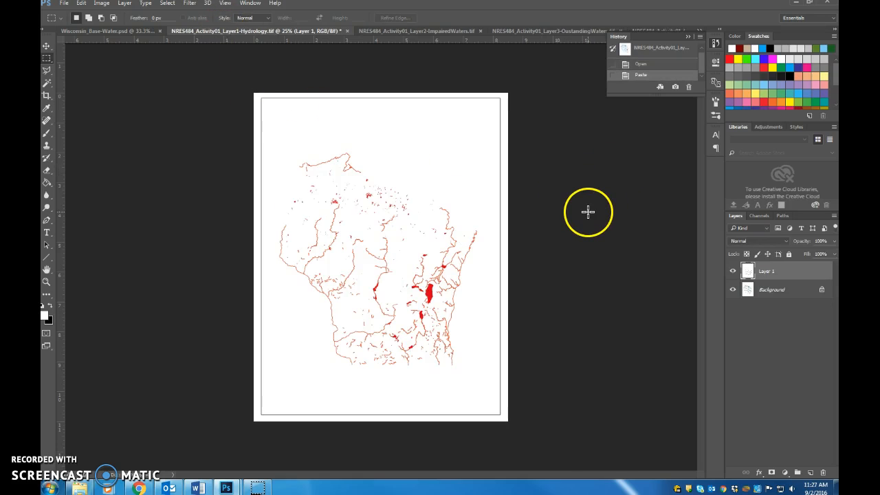
Copy the entire Layer3-OustandingWaters map and paste it as another layer in the Layer1-Hydrology document.
click(523, 31)
key(ctrl+z)
key(ctrl+a)
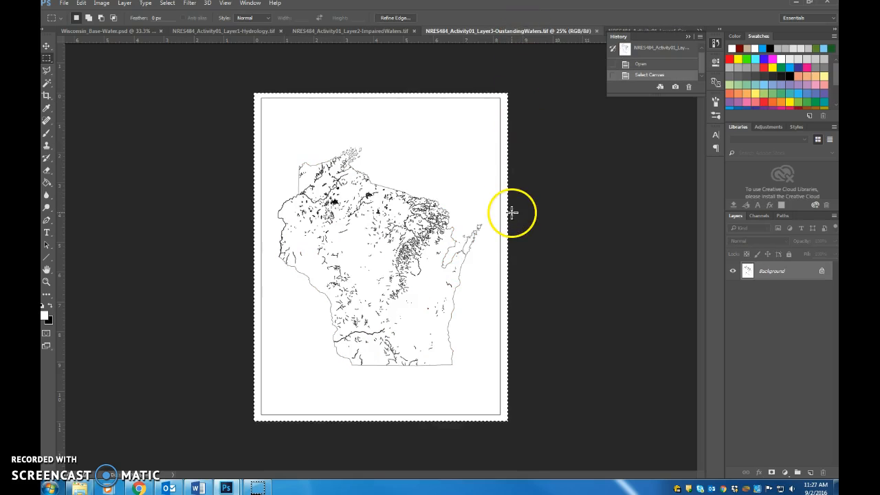
click(247, 31)
key(ctrl+b)
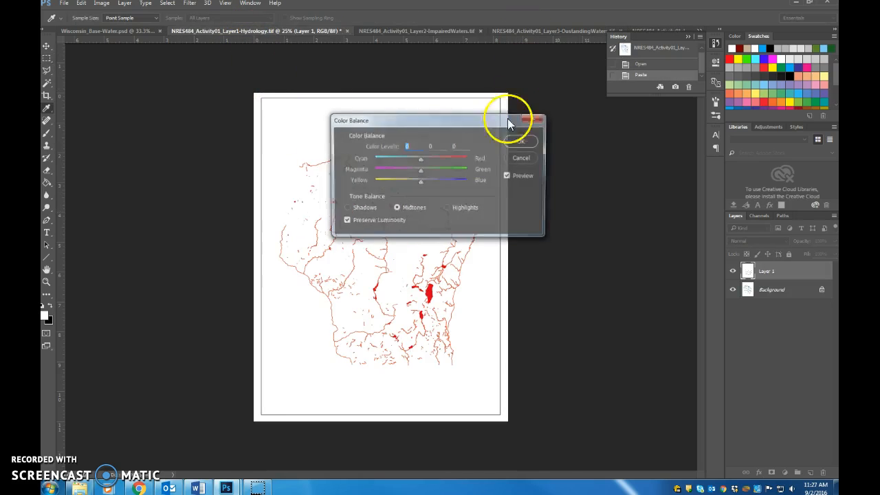
click(521, 160)
key(ctrl+v)
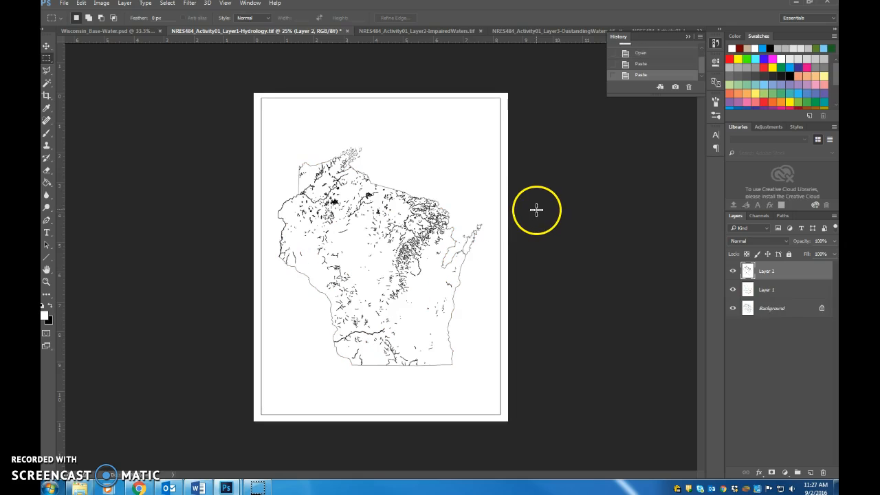
Copy the whole Layer4 contamination map with its legend and paste it on top in the Layer1-Hydrology document.
click(644, 32)
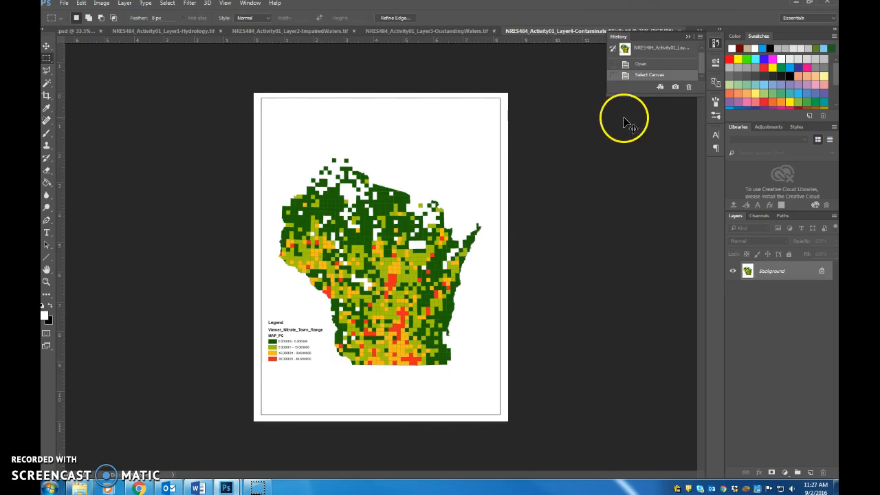
click(257, 30)
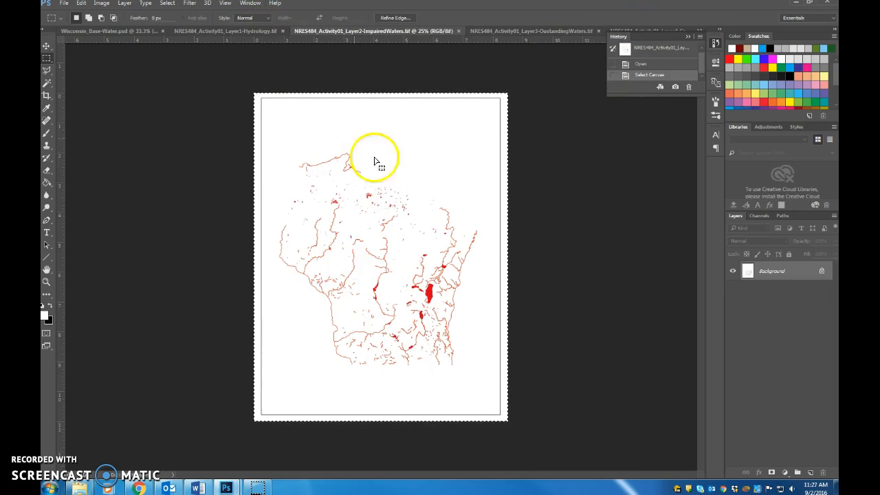
click(220, 31)
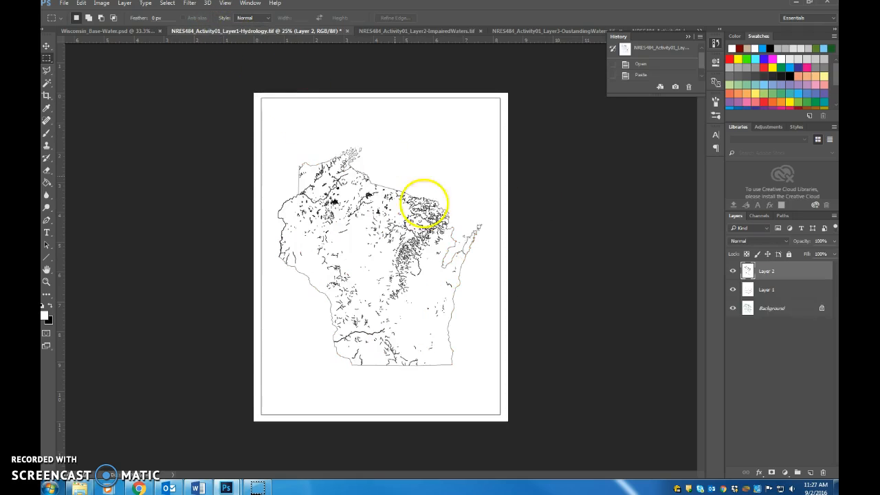
key(ctrl+v)
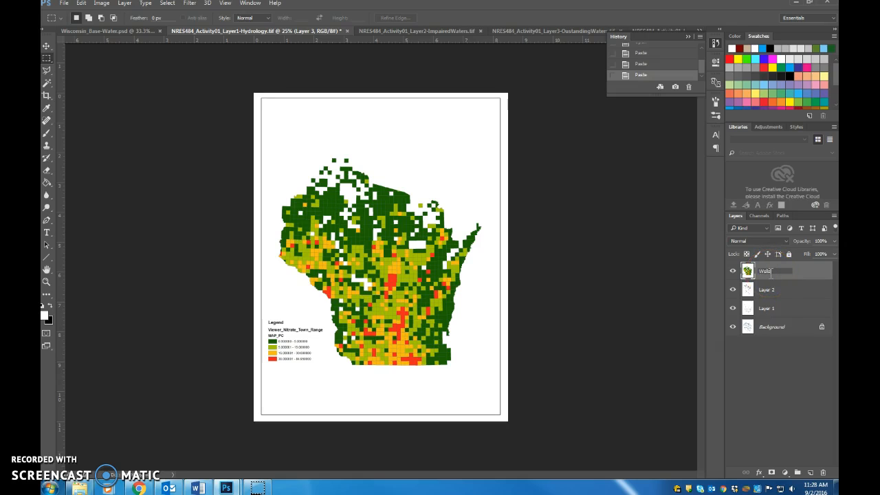
Rename the three pasted layers Wells, Oustanding and Impaired from top to bottom, hiding the Wells and Oustanding layers.
click(733, 271)
click(771, 292)
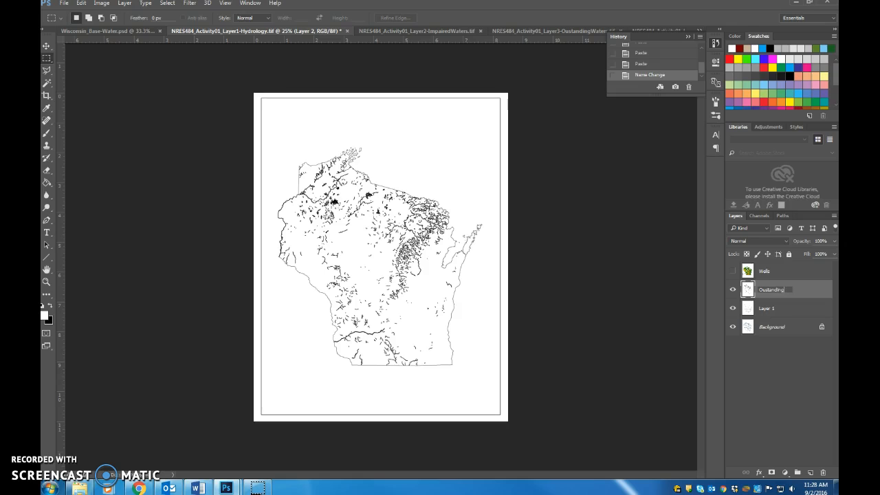
text(Oustanding)
click(733, 290)
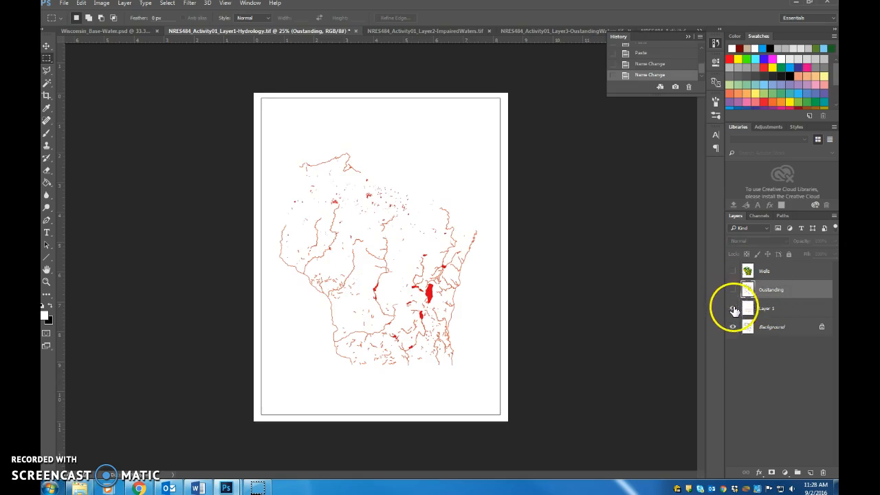
double_click(767, 309)
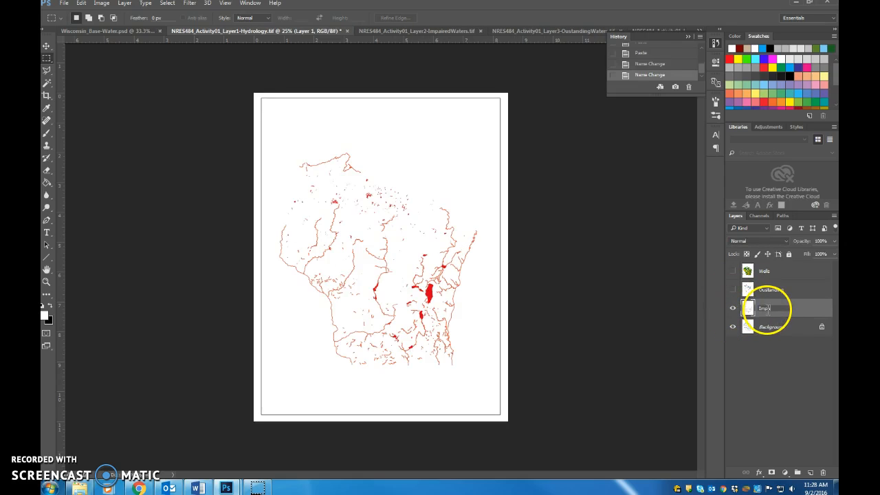
text(Impaired)
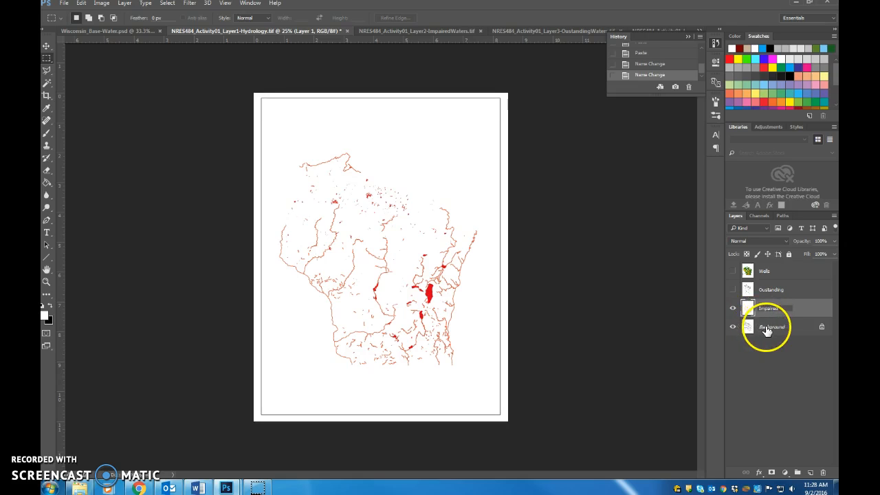
Convert the Background into a regular layer named Hydrology and hide the Impaired layer.
double_click(767, 328)
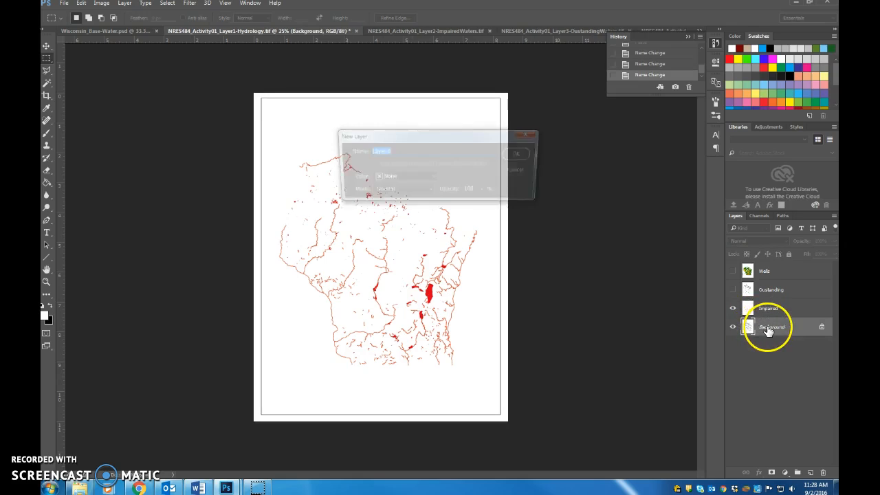
click(522, 155)
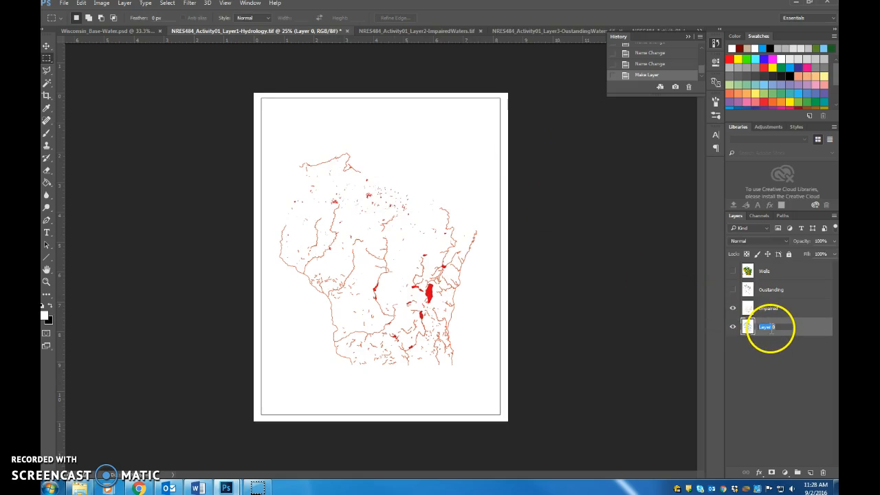
click(732, 308)
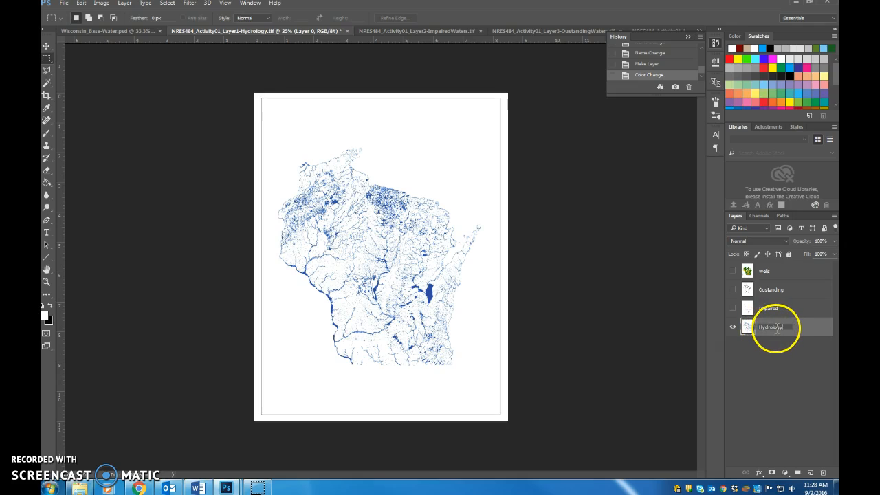
click(776, 358)
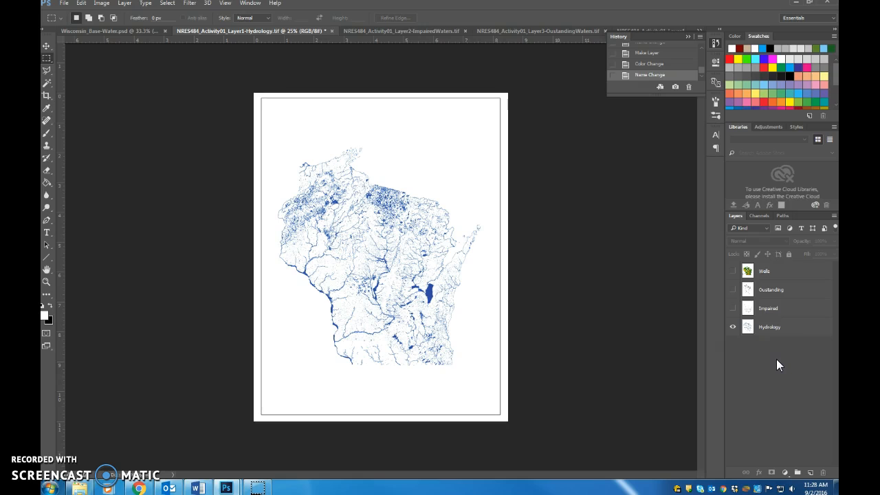
Show the Impaired, Oustanding and Wells layers one after another, and hide all three again.
click(733, 308)
click(733, 289)
click(732, 271)
click(732, 272)
click(733, 289)
click(733, 309)
Link the Wells, Oustanding, Impaired and Hydrology layers and try moving them together on the canvas.
click(804, 327)
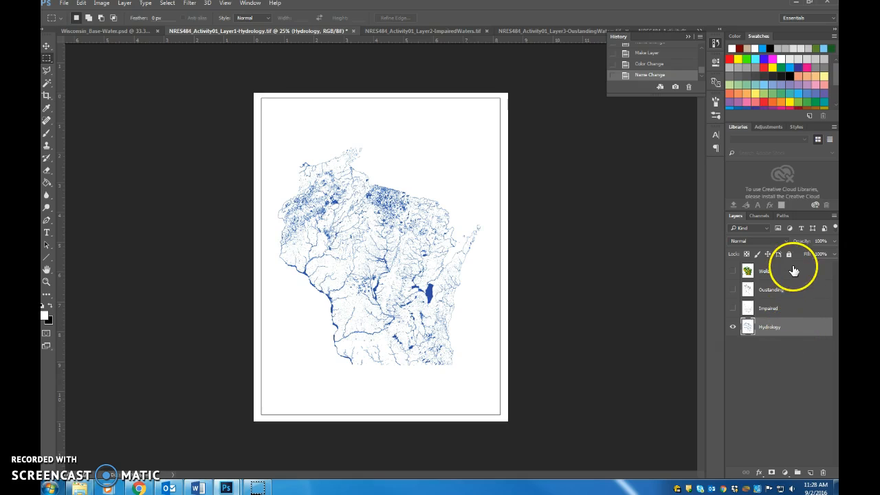
shift+click(794, 272)
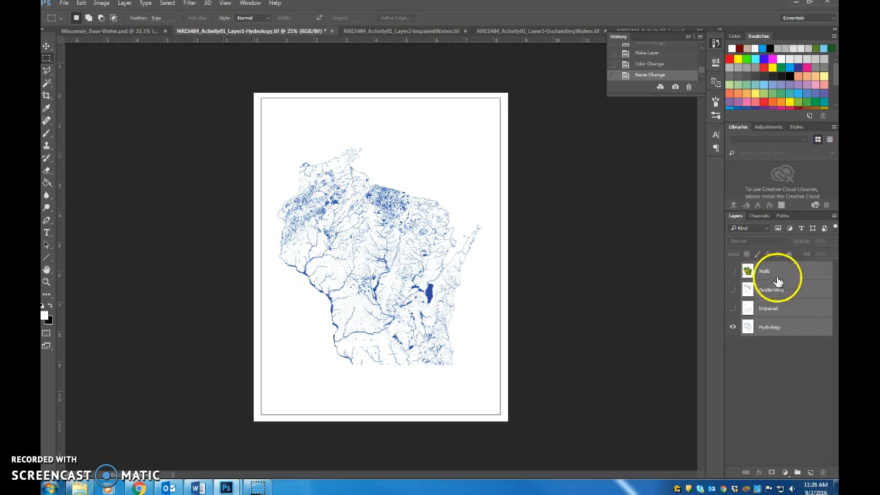
click(833, 216)
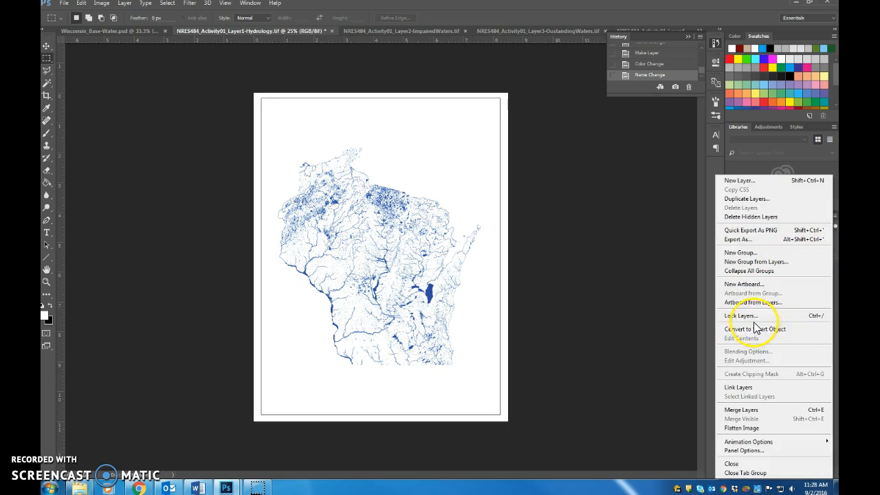
click(750, 388)
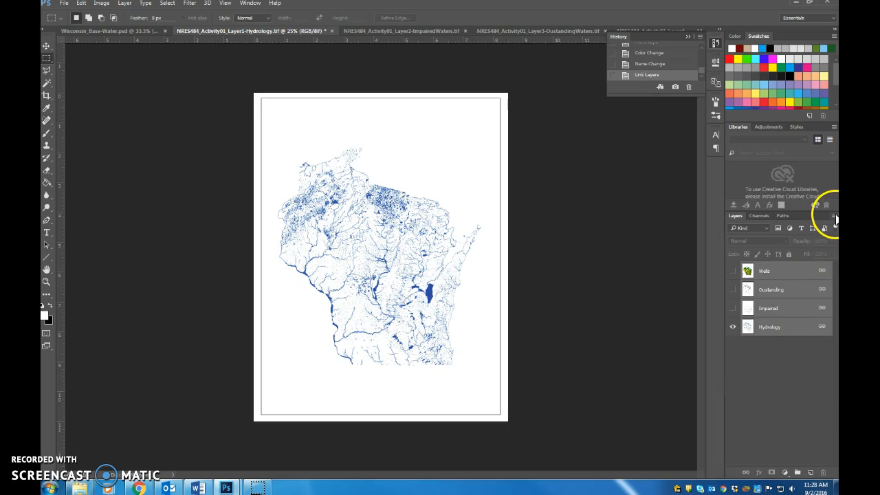
click(833, 217)
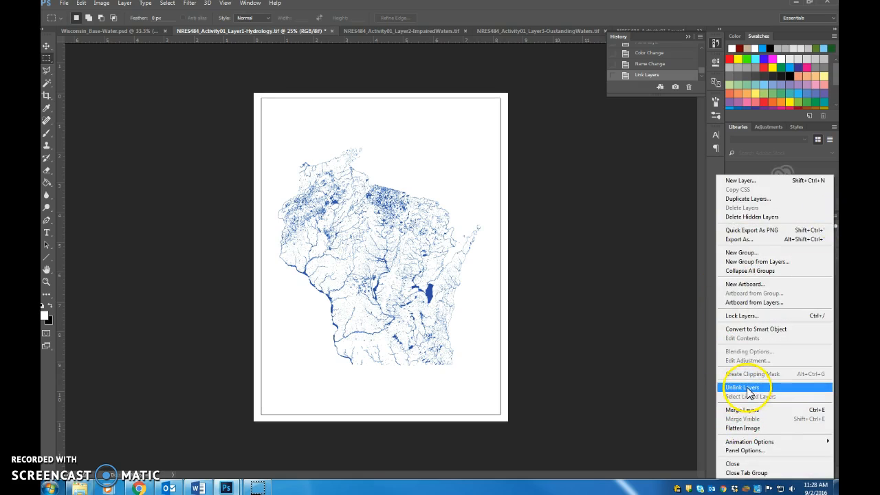
click(639, 347)
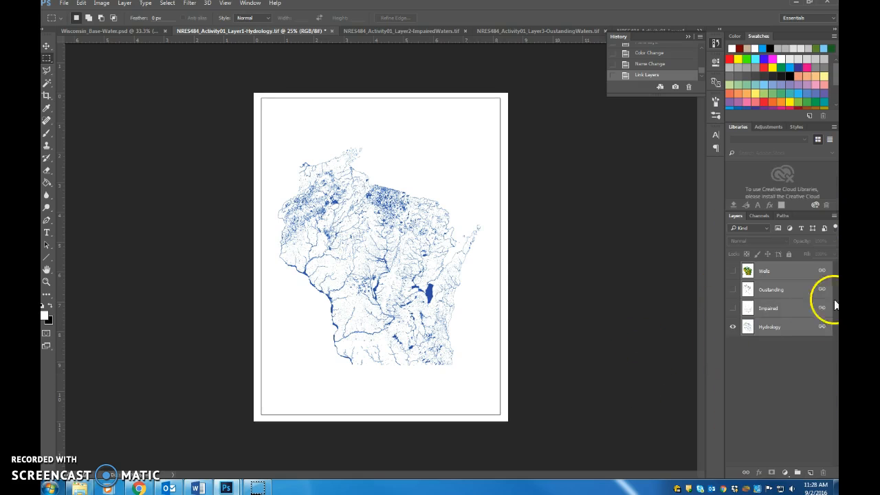
key(v)
drag(369, 261, 347, 232)
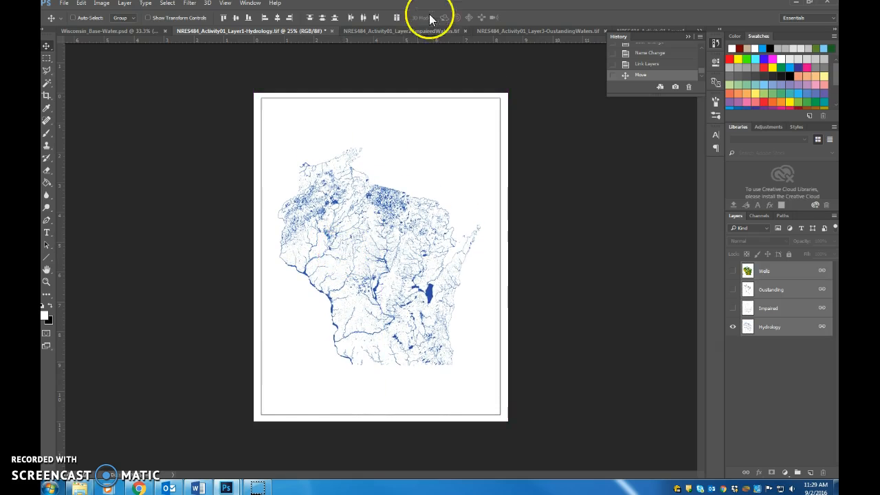
Close the ImpairedWaters, OustandingWaters and Layer4 contamination source documents, keeping the Hydrology and base map documents open.
click(436, 31)
click(457, 30)
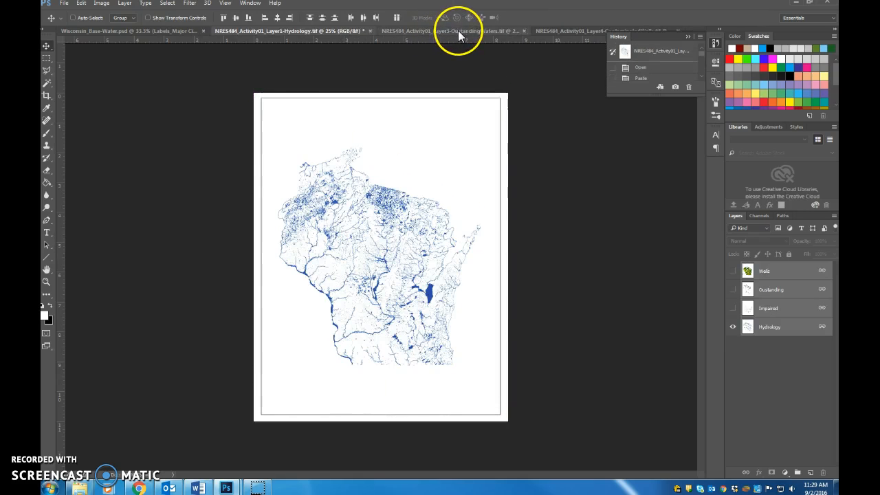
click(457, 30)
click(529, 31)
click(576, 33)
click(586, 31)
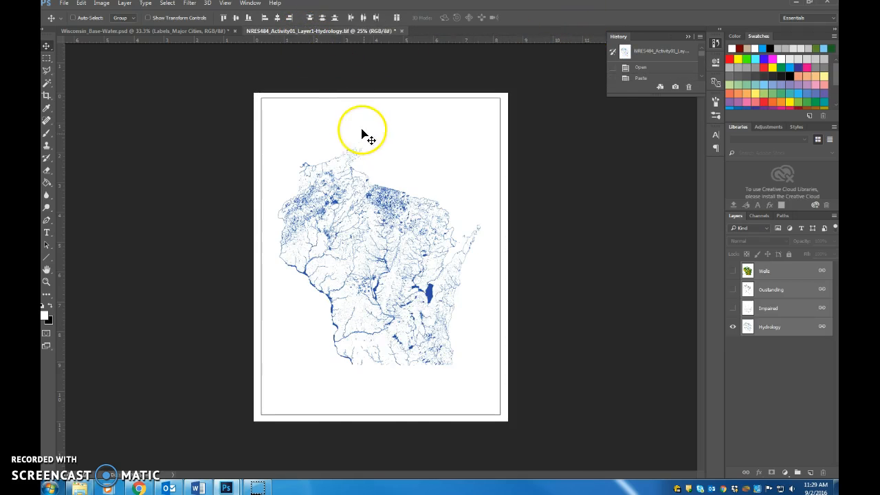
Float the Hydrology document in its own window, transfer its four linked layers into Wisconsin_Base-Water.psd, and minimize the floating window.
click(151, 32)
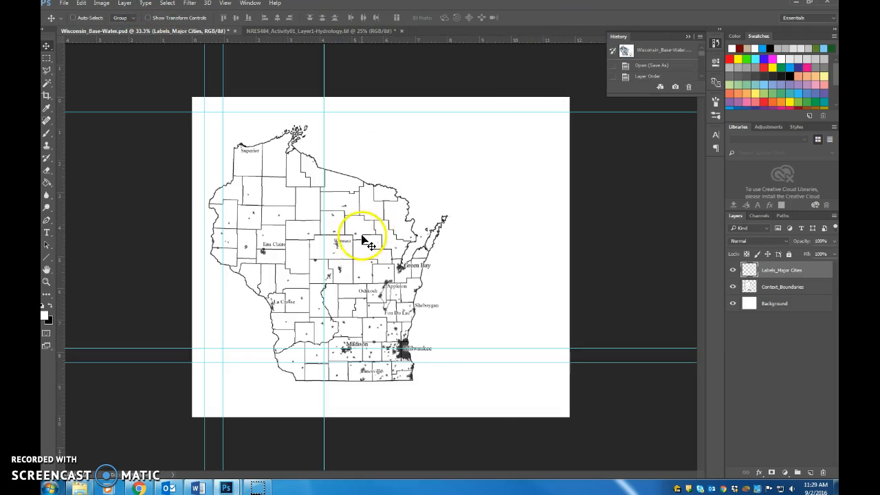
click(323, 30)
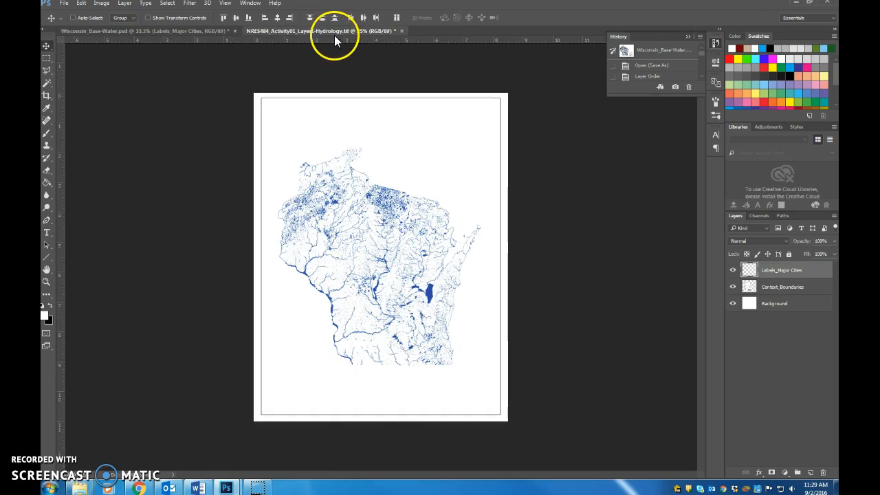
drag(332, 31, 596, 154)
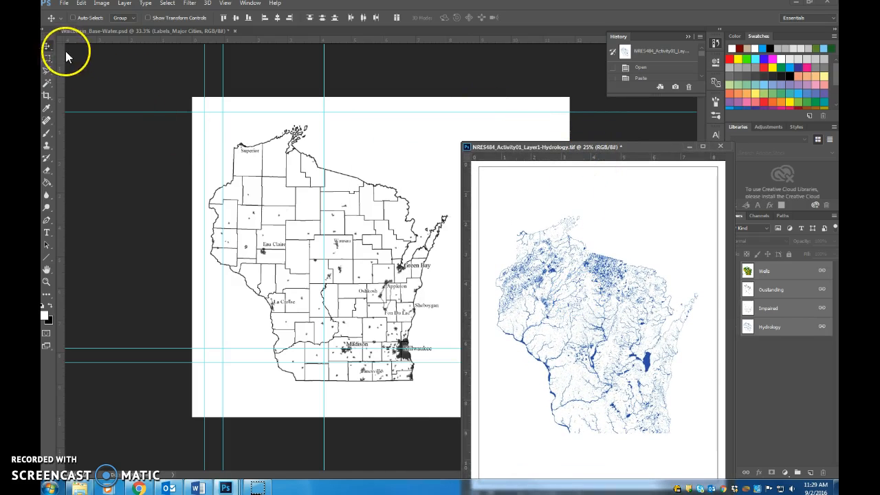
drag(619, 304, 404, 220)
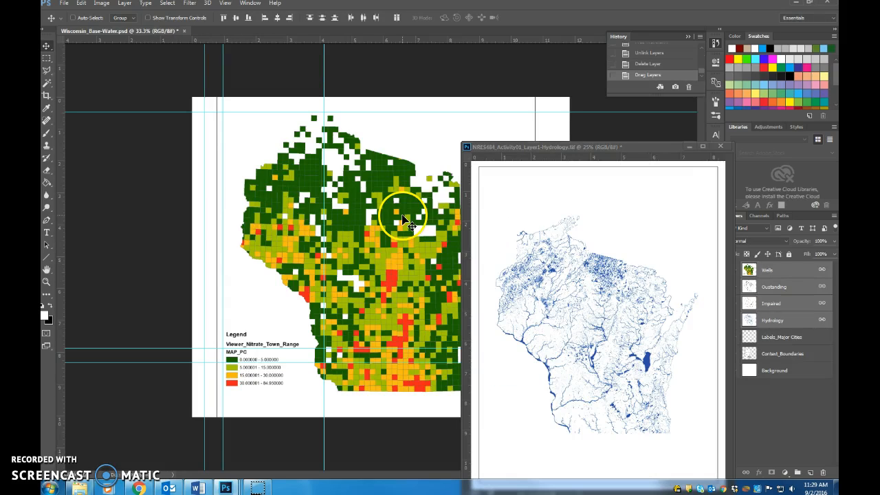
click(688, 148)
Move the four linked layers up and left over the Wisconsin base map and hide the Wells layer.
drag(420, 251, 373, 232)
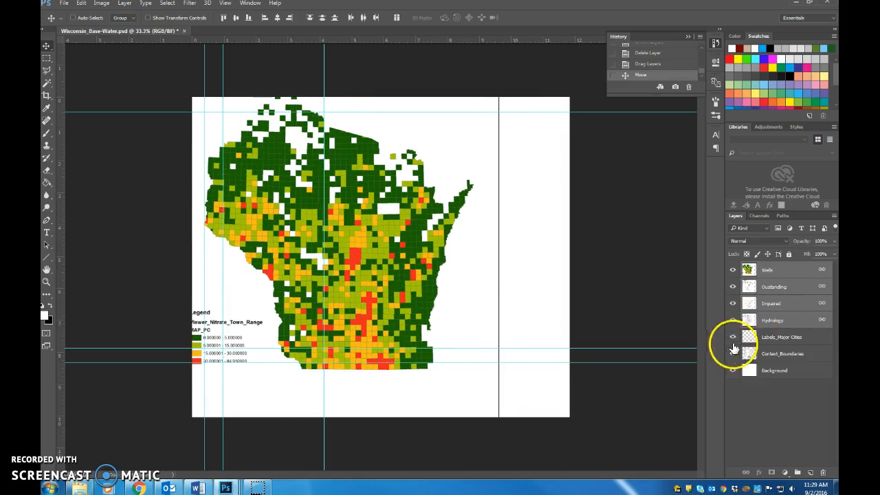
click(733, 270)
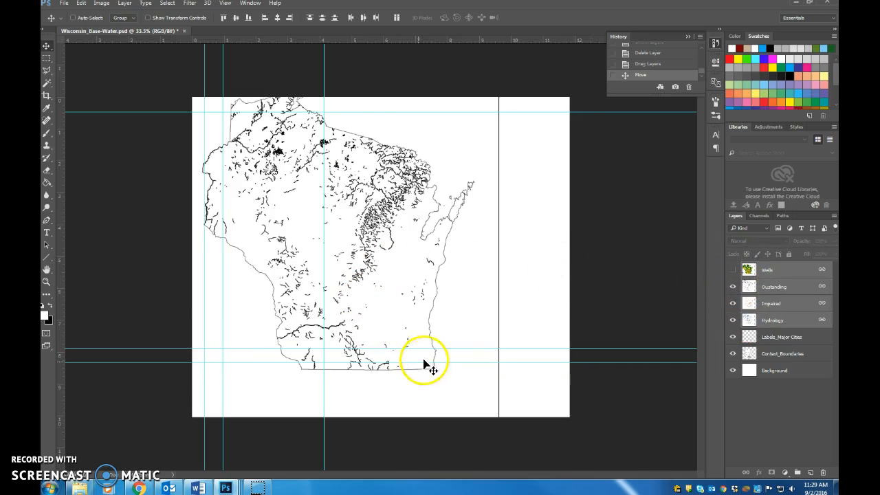
Hide the Impaired and Hydrology layers and set the Oustanding layer's blending mode to Multiply.
click(732, 303)
click(732, 319)
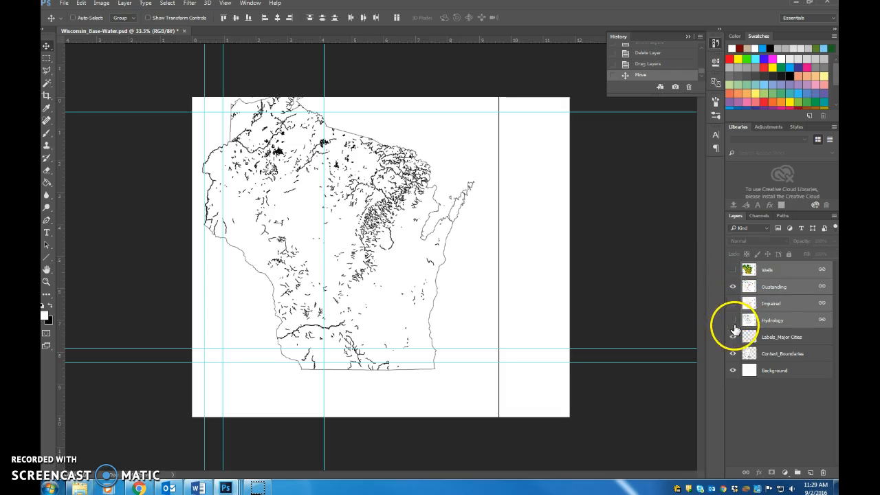
click(777, 284)
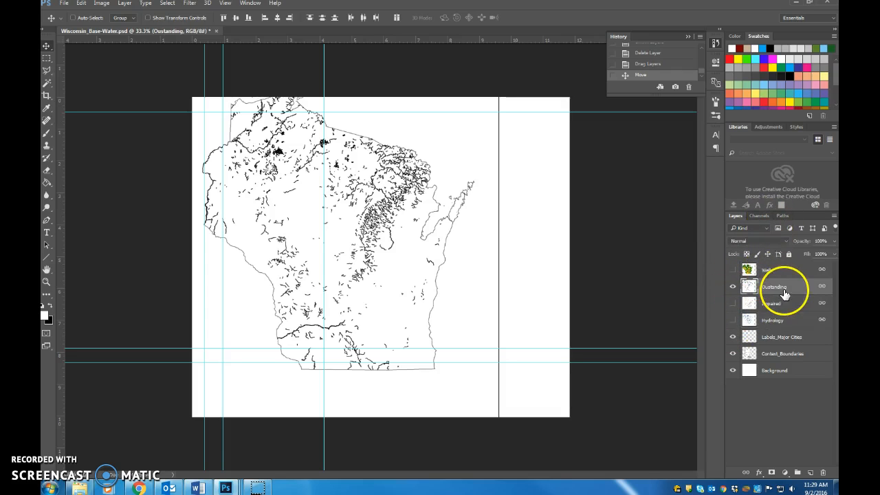
click(766, 227)
key(Down)
key(Down)
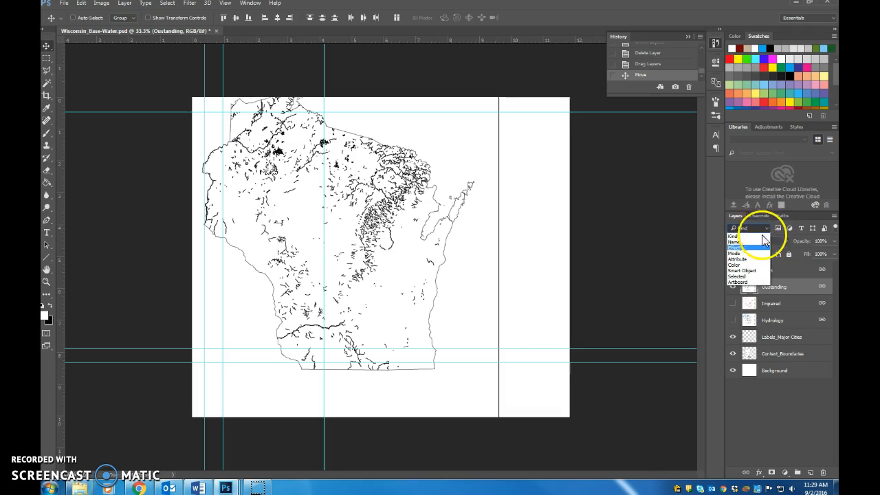
click(781, 239)
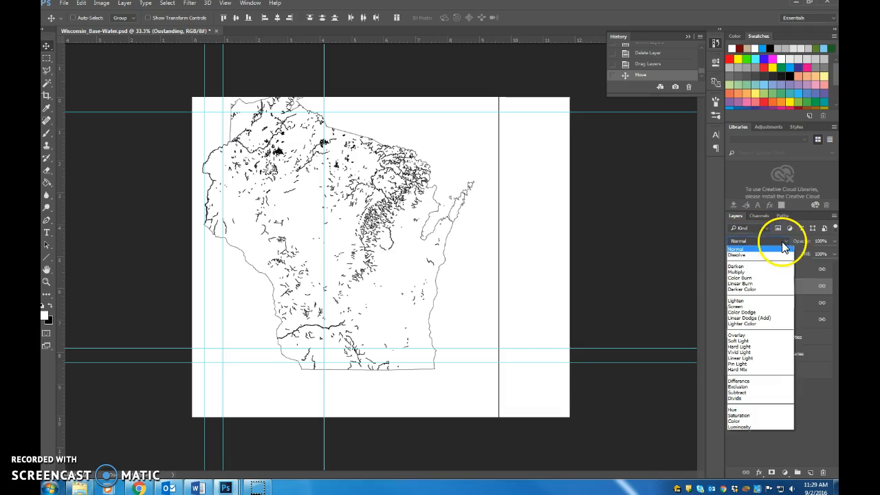
click(760, 273)
Shift the Oustanding map slightly down and left, try stretching it with Free Transform, and undo the distorted scaling.
mouse_move(477, 226)
mouse_down()
mouse_move(463, 257)
mouse_move(487, 250)
mouse_move(490, 234)
mouse_move(471, 235)
mouse_up()
click(81, 4)
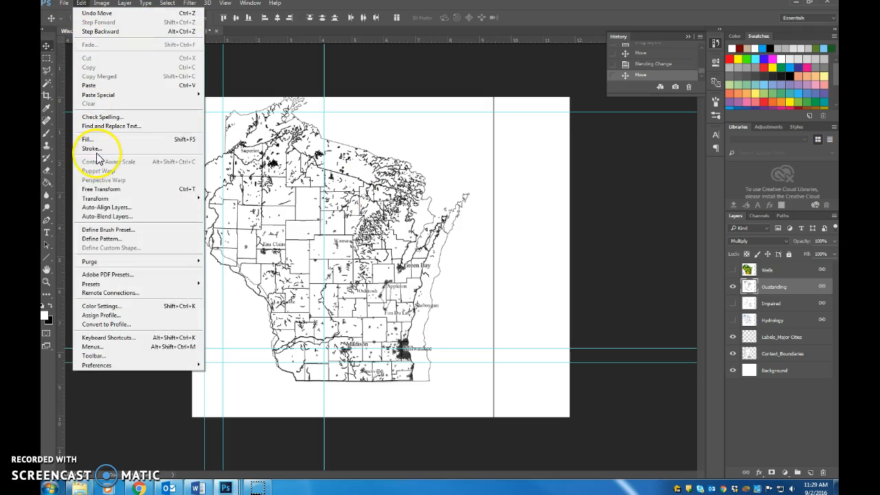
click(107, 189)
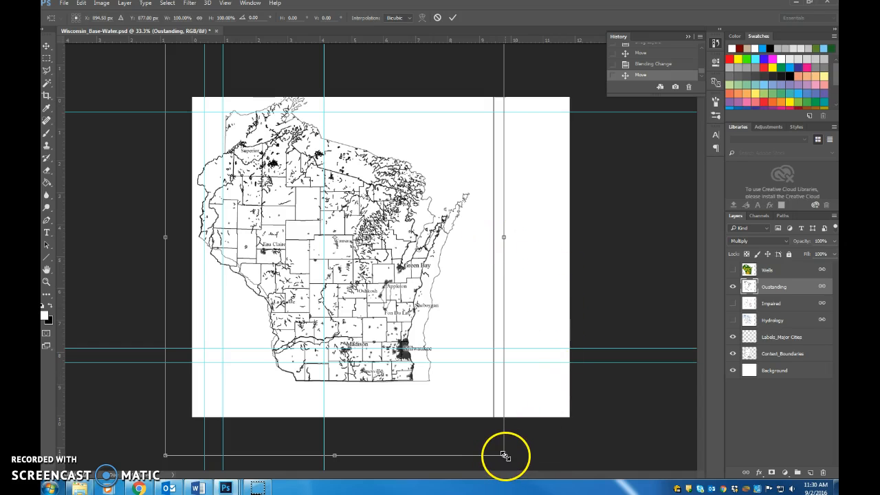
drag(504, 456, 569, 333)
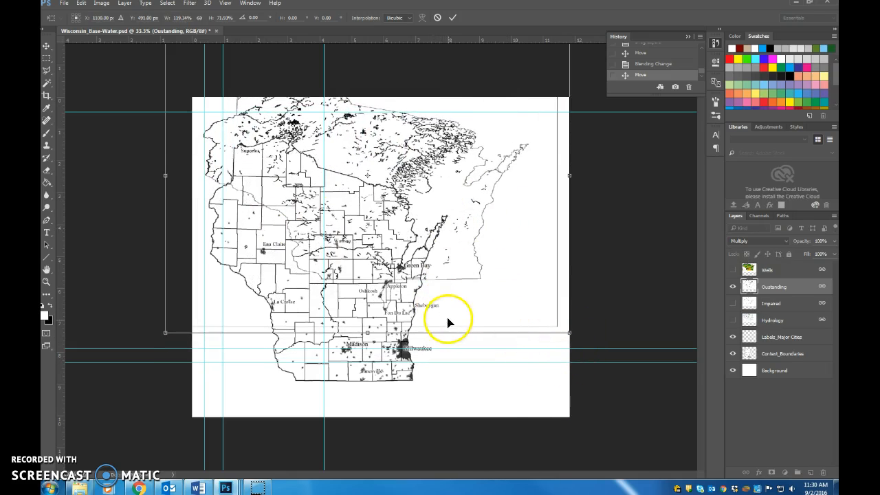
key(ctrl+z)
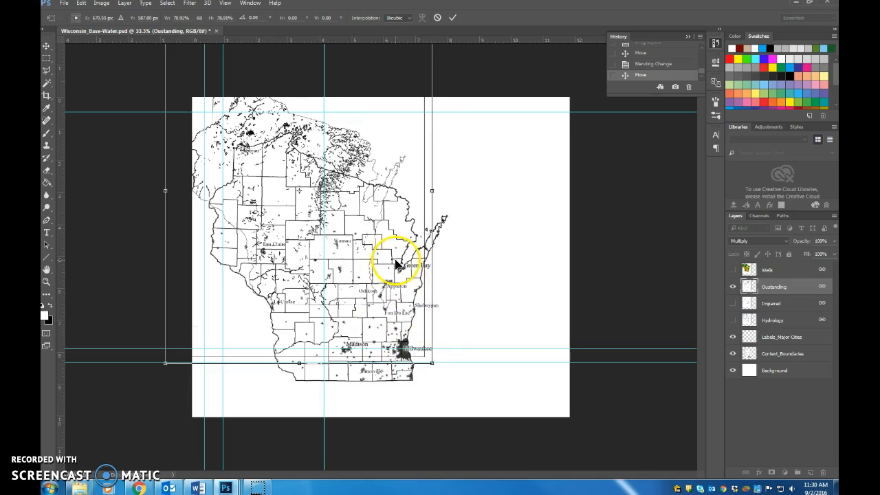
Move the map being transformed over the base map and scale it proportionally to about 88.6% to fit the state outline.
drag(426, 311, 464, 391)
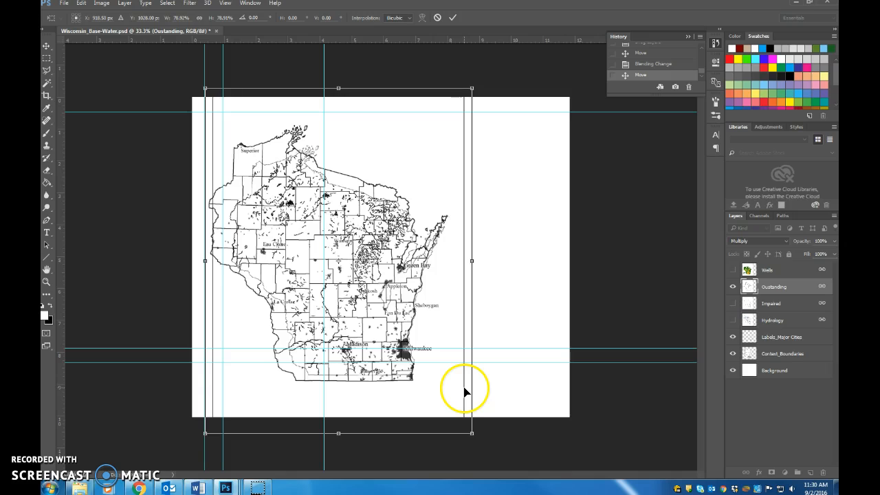
drag(204, 88, 167, 73)
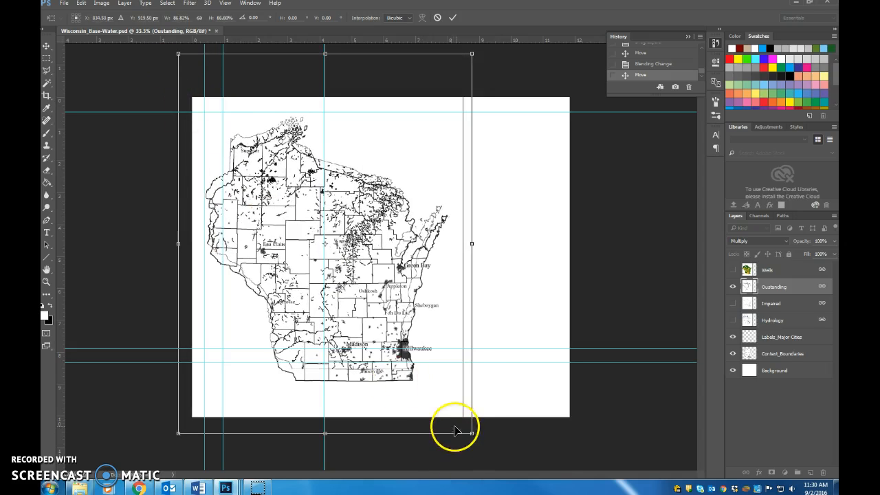
mouse_move(471, 431)
mouse_down()
mouse_move(487, 447)
mouse_move(481, 440)
mouse_up()
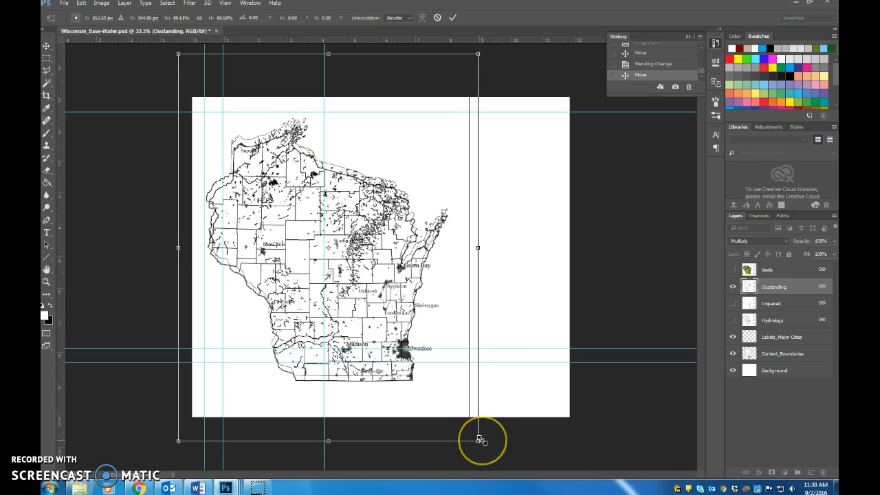
Nudge the map being transformed down to a Y position of 980 px to align it with the base map.
key(Down)
key(Down)
key(Down)
key(Down)
key(Down)
key(Down)
key(Down)
key(Down)
key(Down)
key(Down)
key(Down)
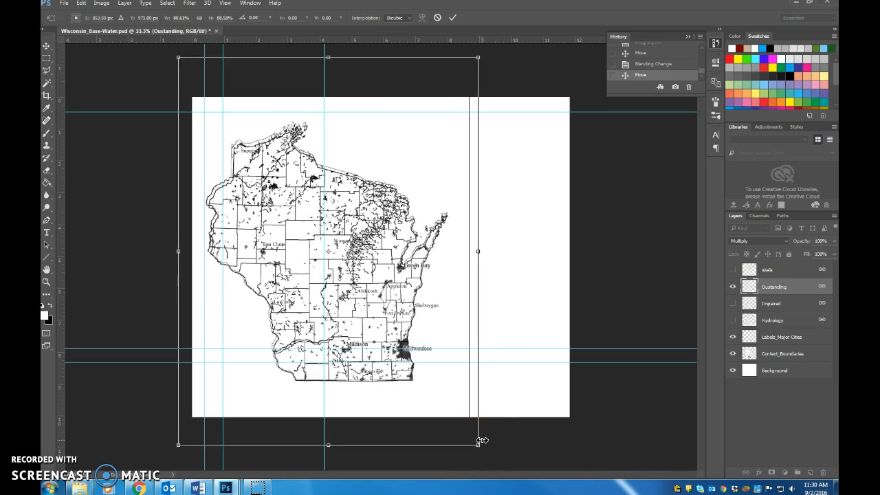
key(Down)
key(Down)
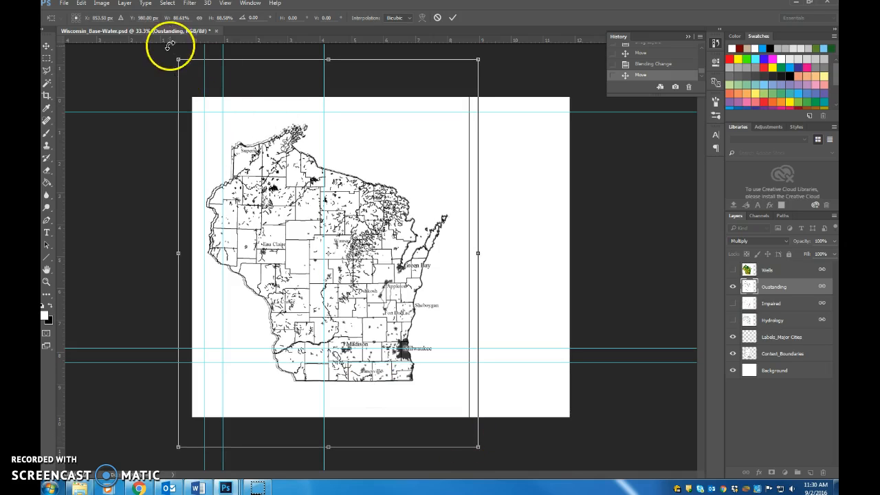
Scale the map down to about 87.9%, nudge it up to a Y position of 983 px, and apply the transform.
drag(178, 60, 182, 64)
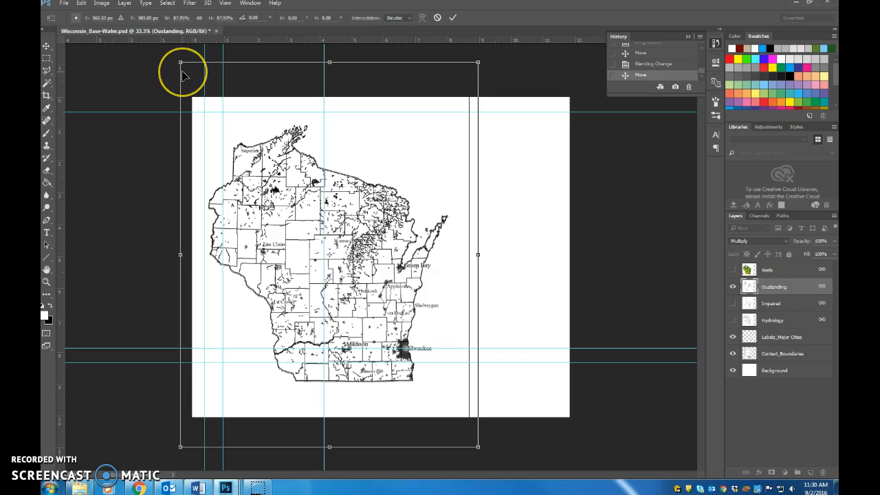
key(Up)
key(Up)
key(Up)
key(Up)
key(Up)
key(Up)
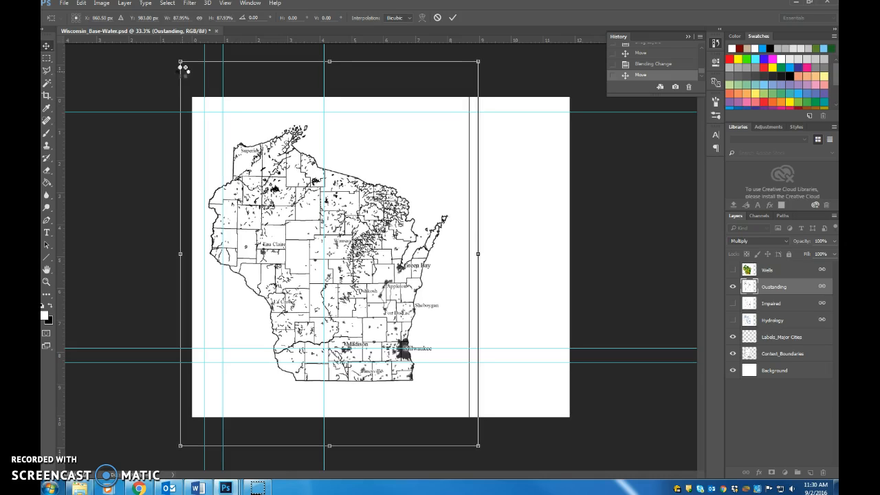
key(Return)
Toggle the Oustanding, Wells and Impaired layers to check their alignment with the base map, leaving all three hidden.
click(733, 288)
click(733, 287)
click(732, 270)
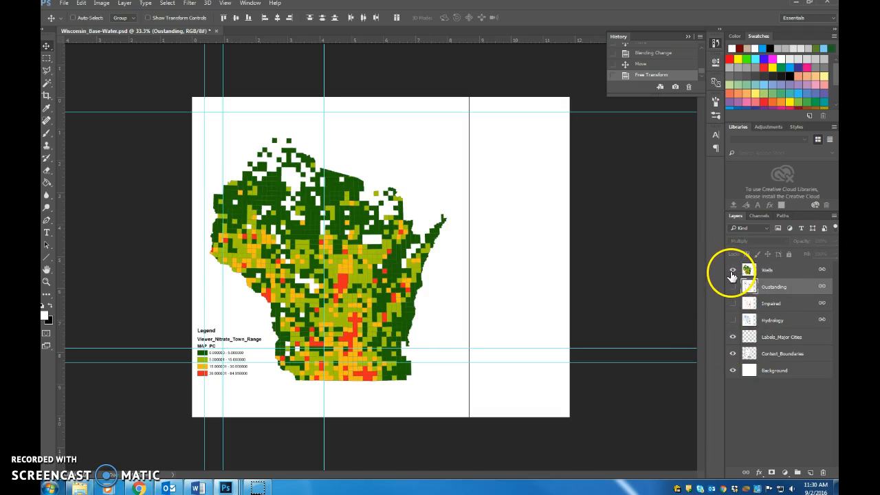
click(733, 270)
click(733, 304)
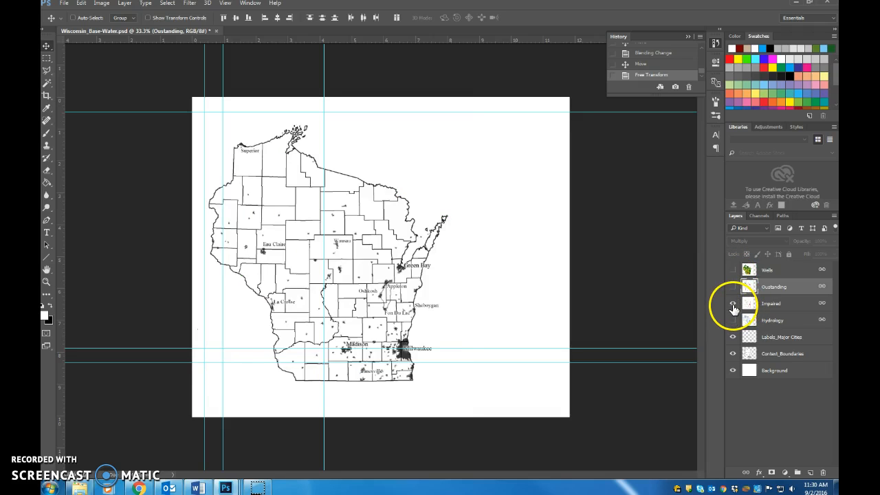
click(733, 305)
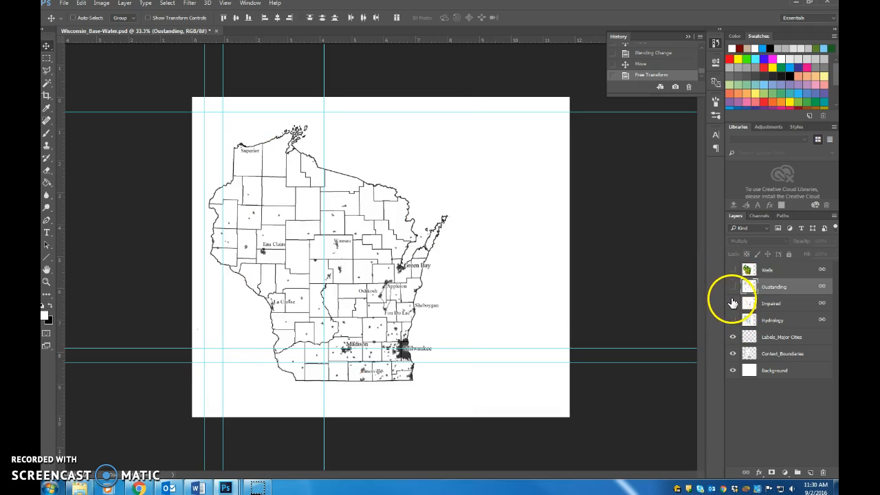
click(733, 303)
click(732, 270)
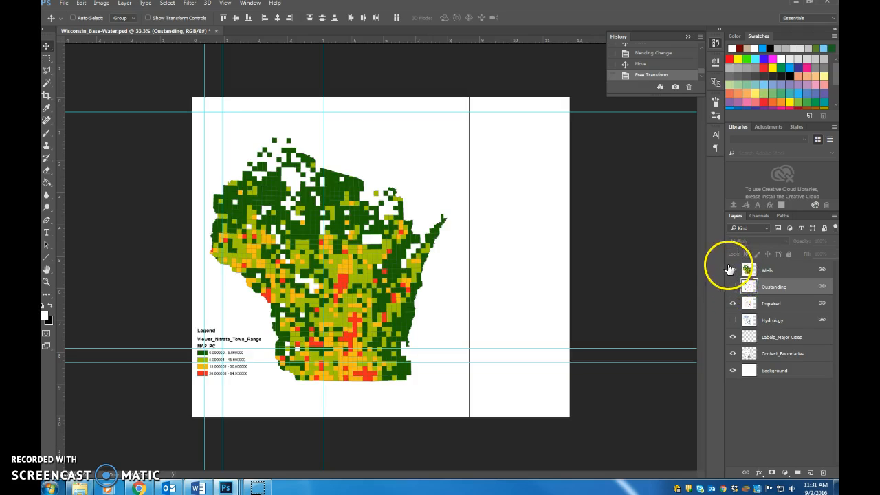
click(732, 270)
click(732, 303)
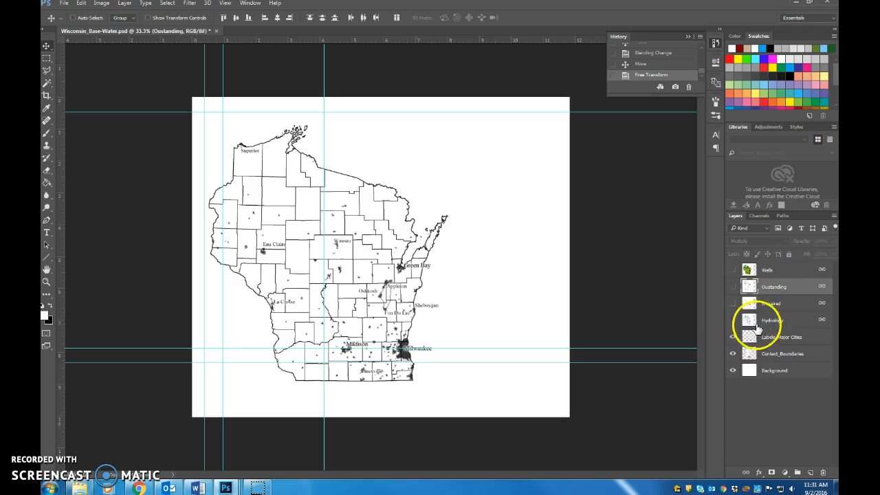
Show the Hydrology layer and move it below Context_Boundaries, directly above the Background layer.
click(758, 322)
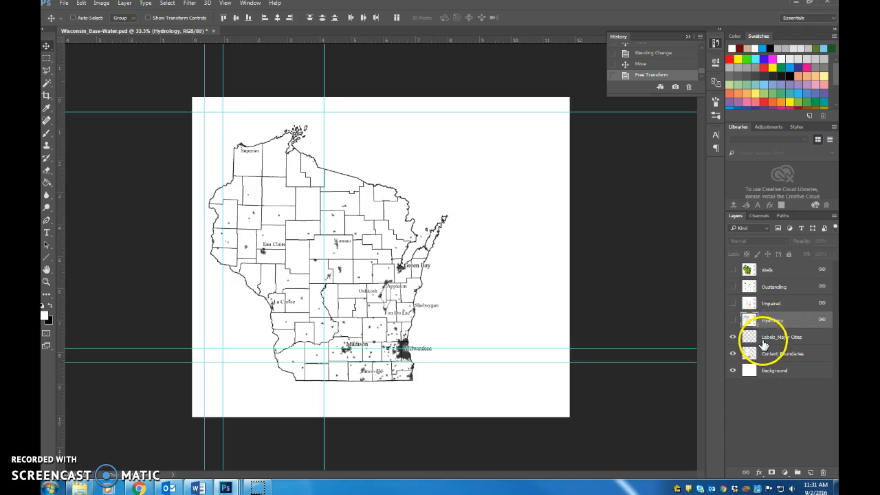
click(732, 320)
drag(773, 322, 775, 353)
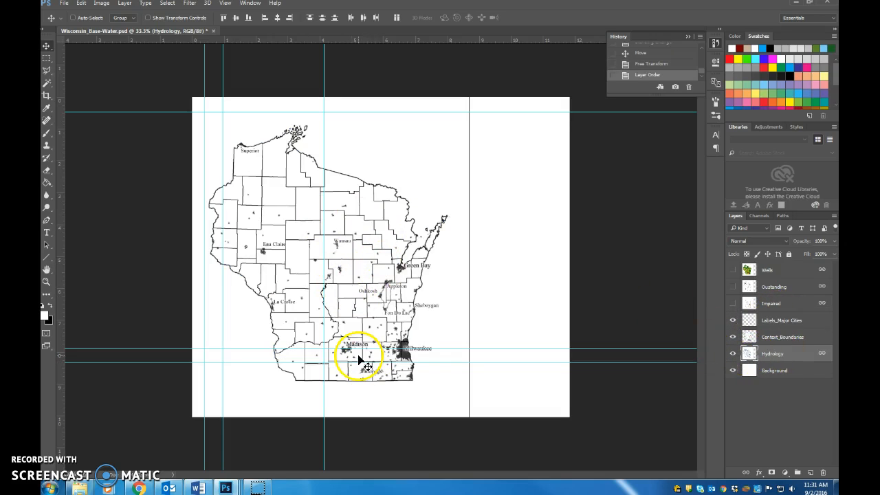
Set the Context_Boundaries layer's blending mode to Multiply.
click(780, 339)
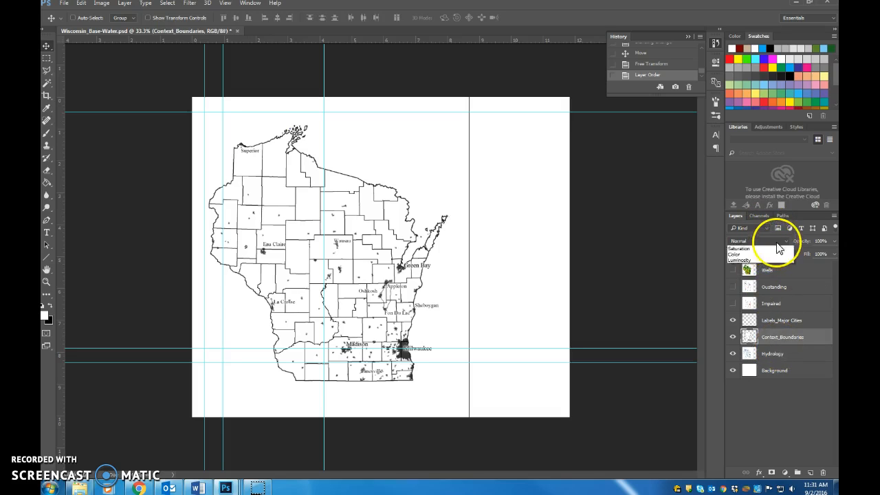
click(770, 241)
click(767, 273)
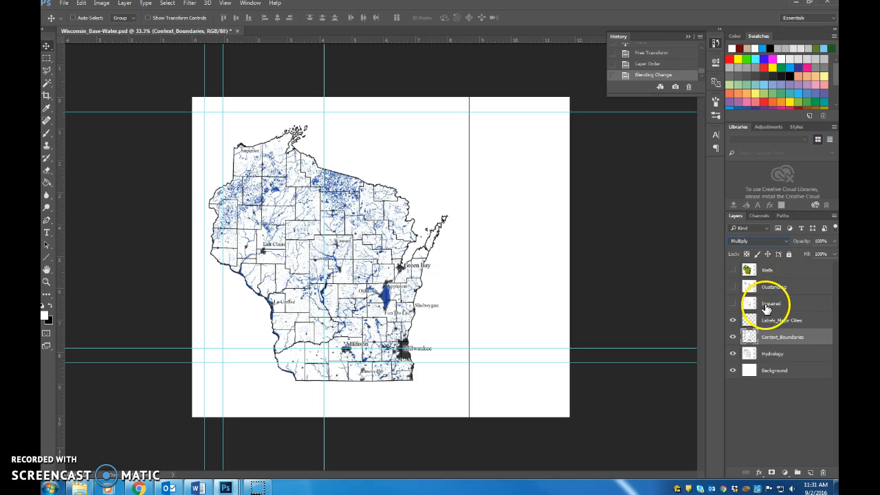